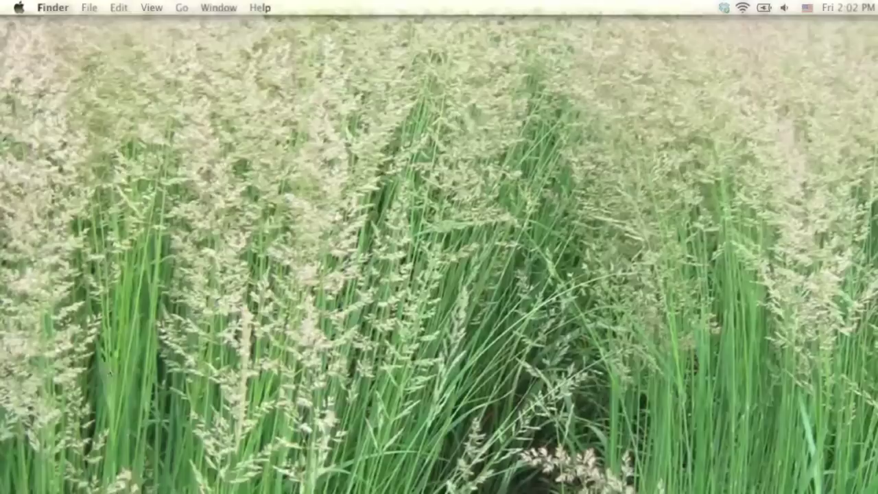
Launch Audacity from the Dock and open its File menu
click(17, 255)
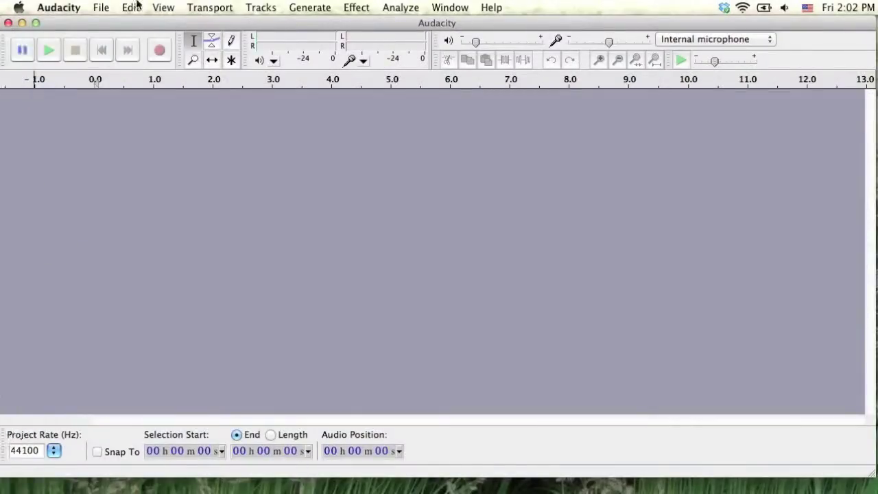
click(101, 7)
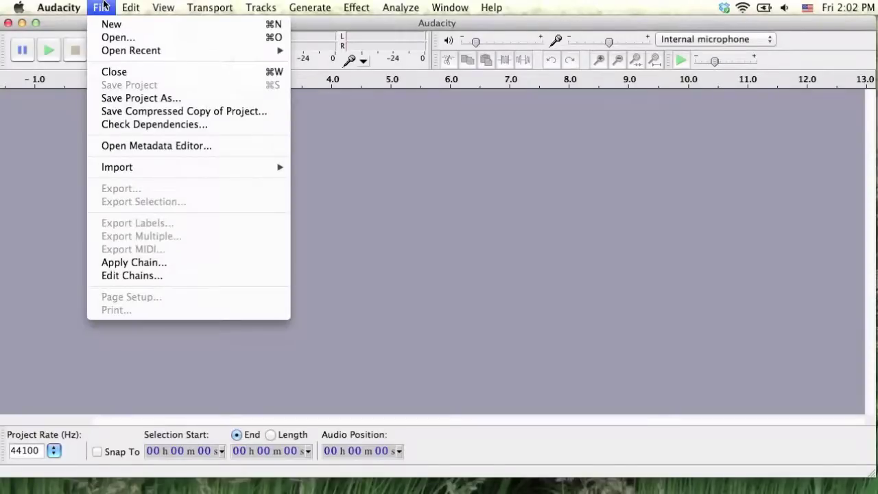
Open the 6:36 Symphony No.2 Allegro Molto track found by searching 'beethoven' in Media > Music
click(104, 39)
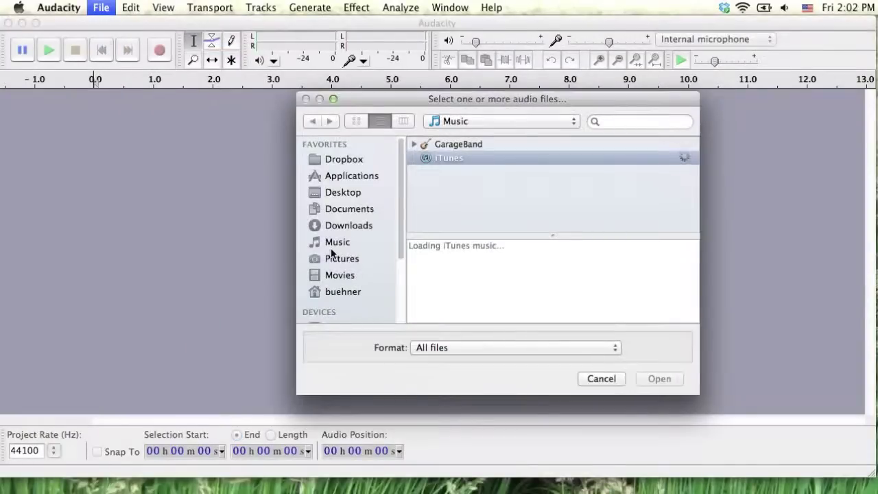
scroll(354, 266, down, 5)
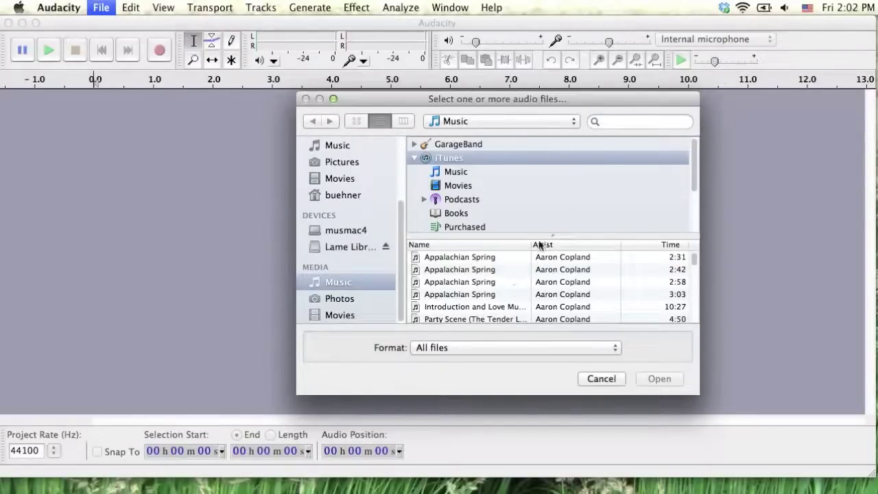
text(beethoven)
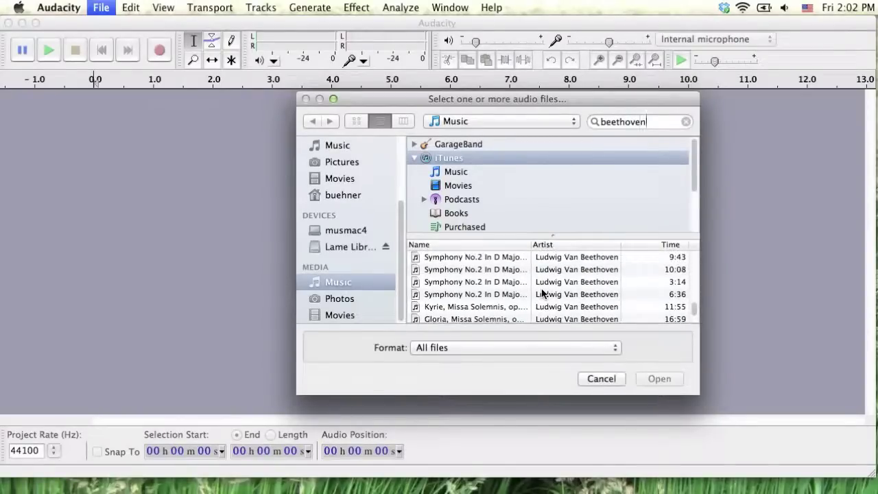
click(542, 293)
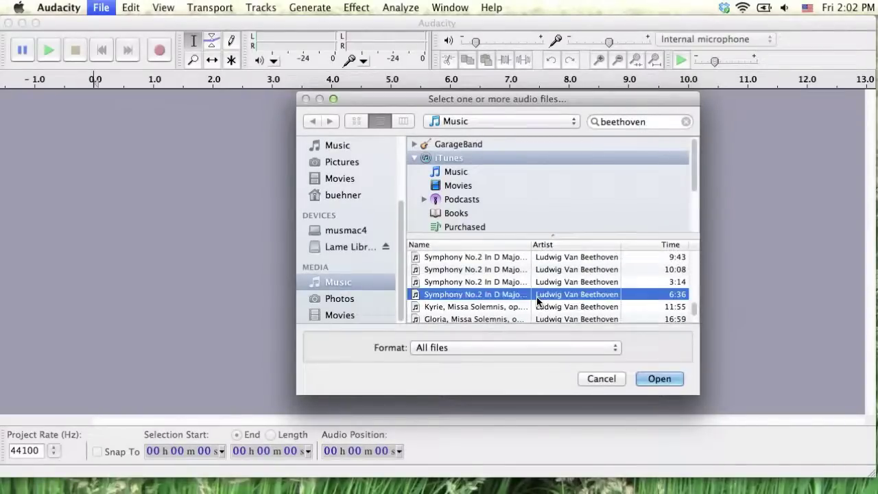
click(660, 378)
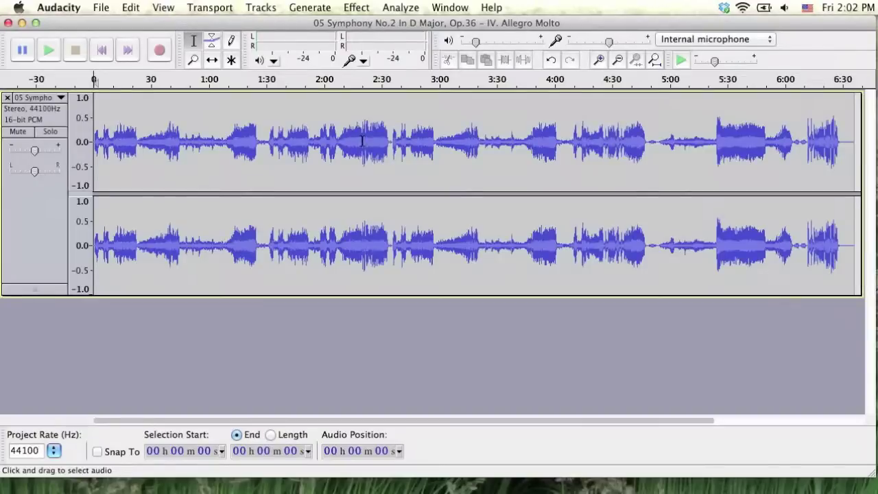
Look through the View menu without changing anything, then select a stretch of the middle audio
click(165, 8)
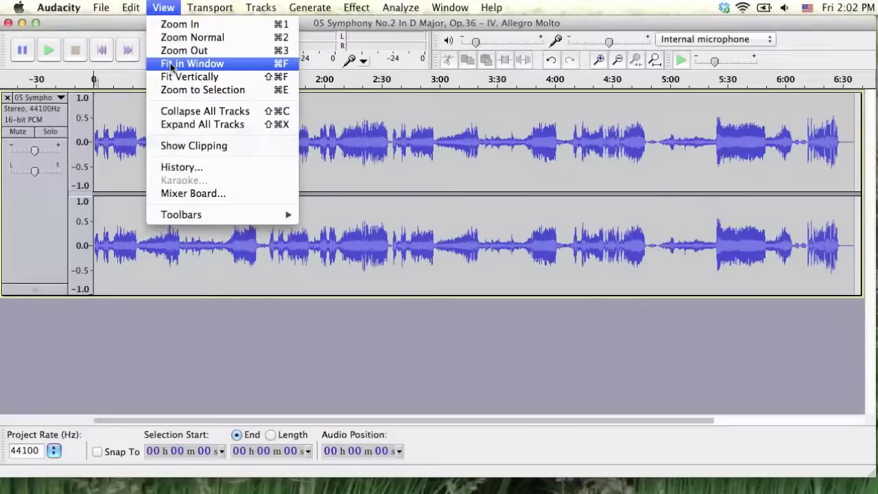
click(425, 127)
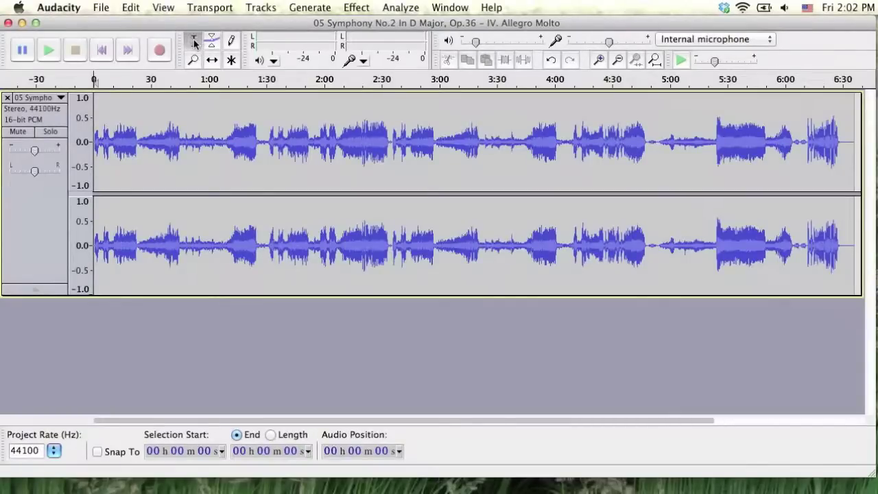
drag(212, 114, 515, 158)
Delete the first two minutes of audio, from 0:00 to 2:01
click(569, 158)
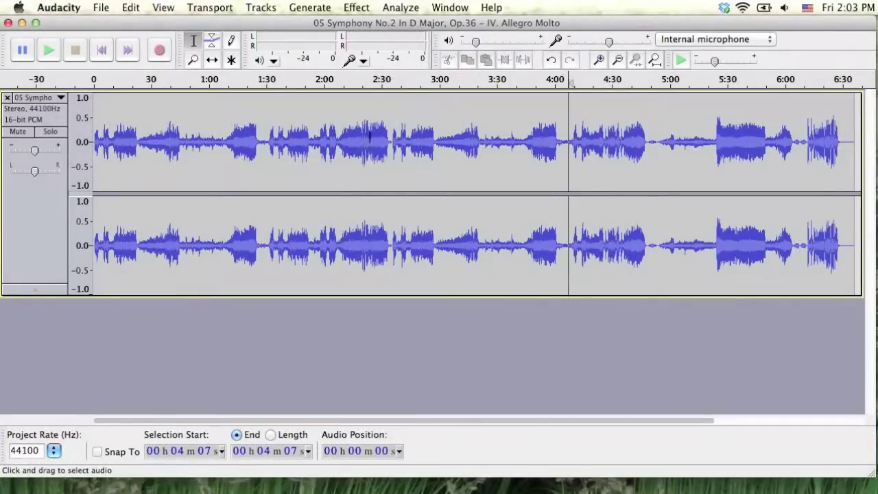
click(325, 126)
drag(325, 126, 58, 81)
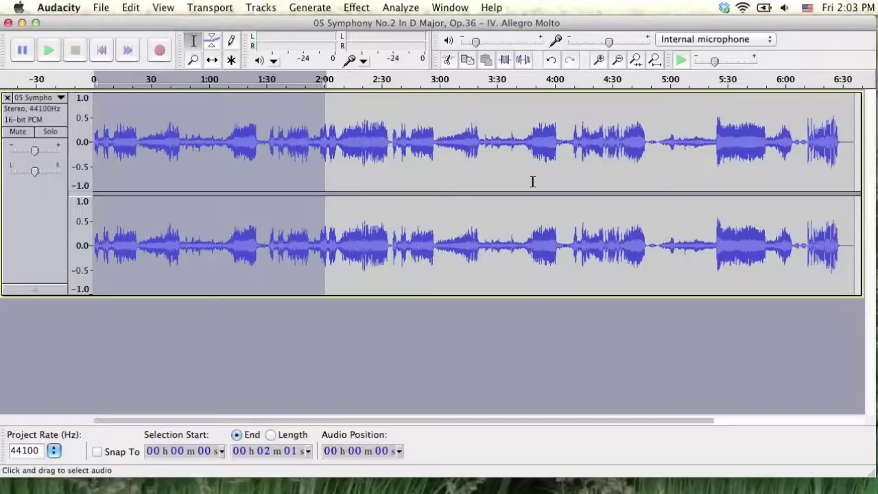
key(Delete)
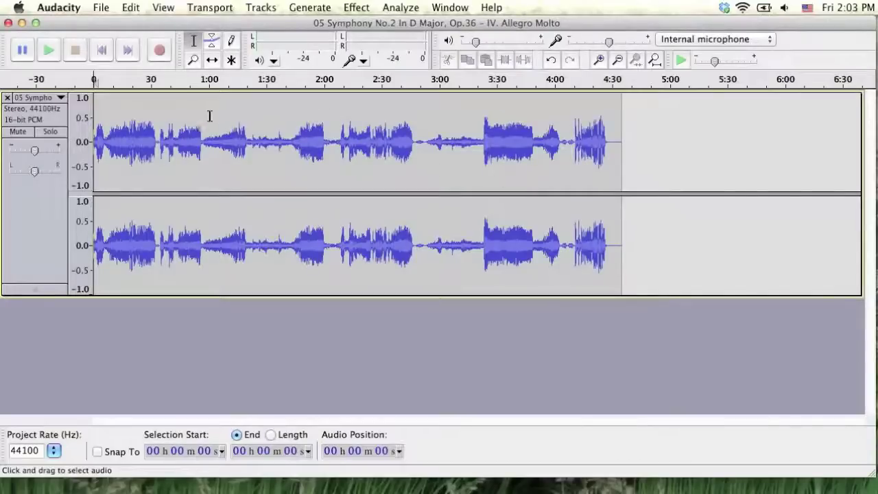
Delete everything after the first 50 seconds of the remaining audio
drag(189, 114, 636, 143)
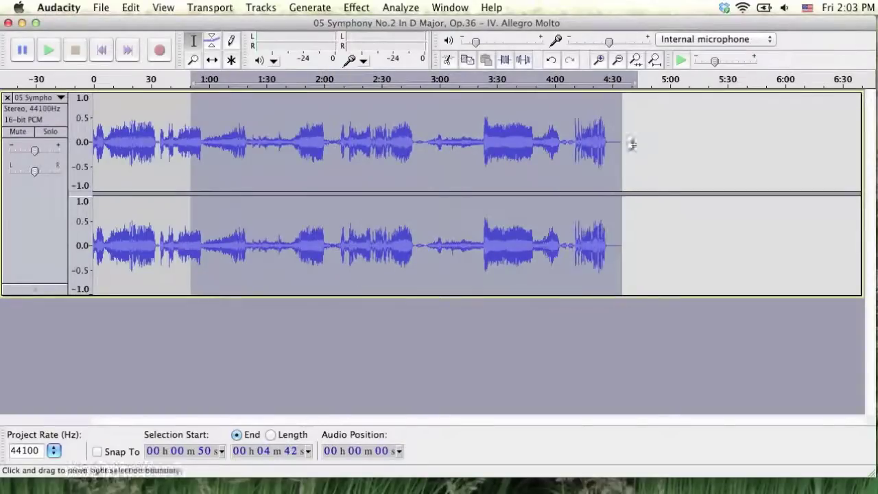
key(Delete)
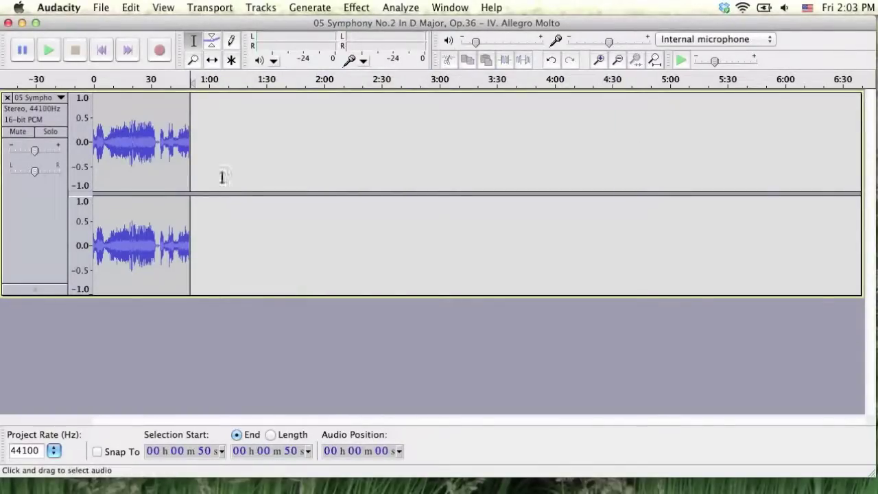
click(162, 8)
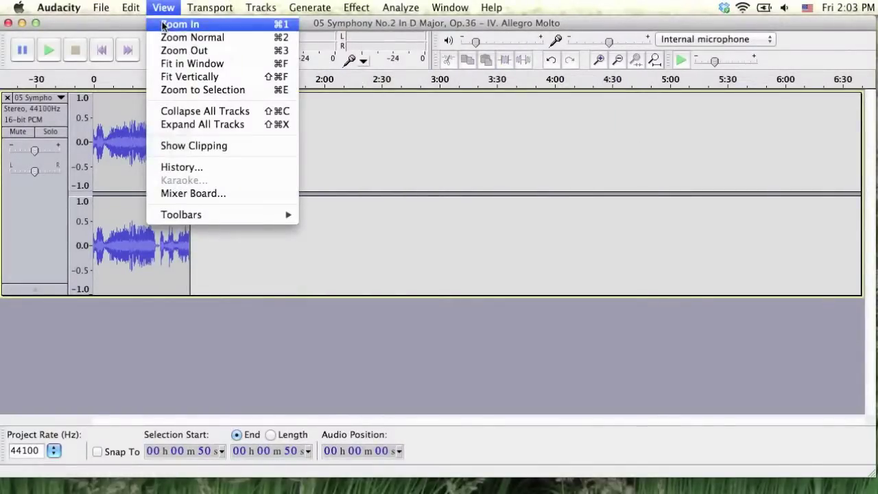
Zoom in several times and with Cmd+1, scroll back to 0 s, and select the first five seconds
click(162, 26)
click(164, 7)
click(164, 26)
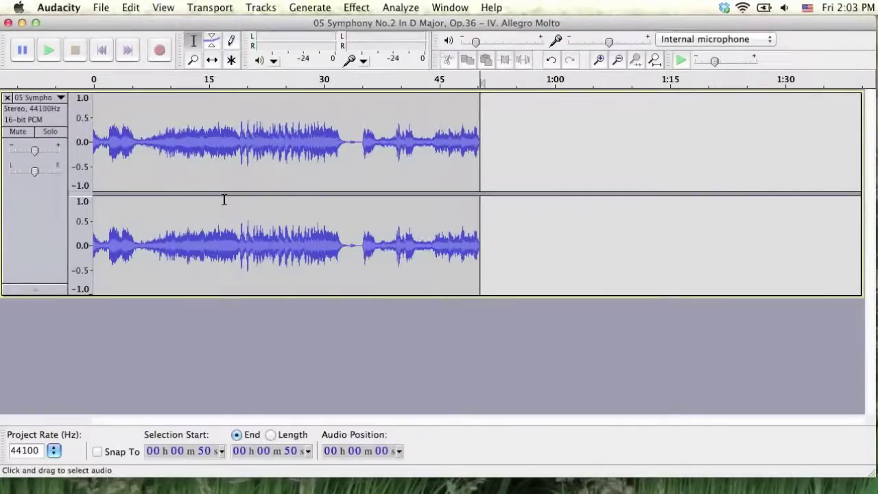
key(super+1)
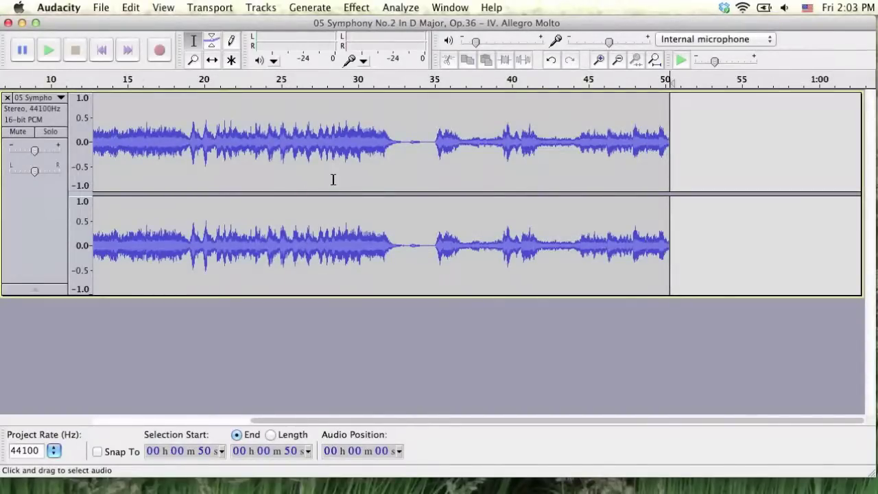
drag(368, 419, 143, 400)
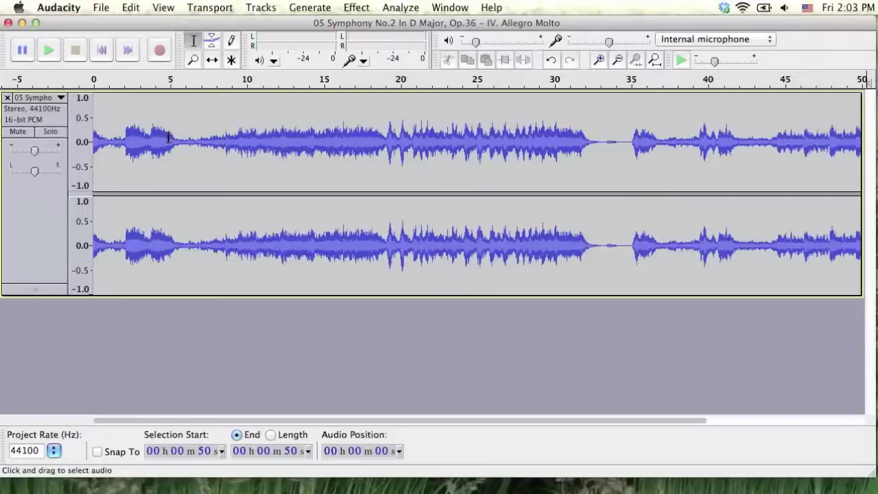
drag(168, 138, 79, 123)
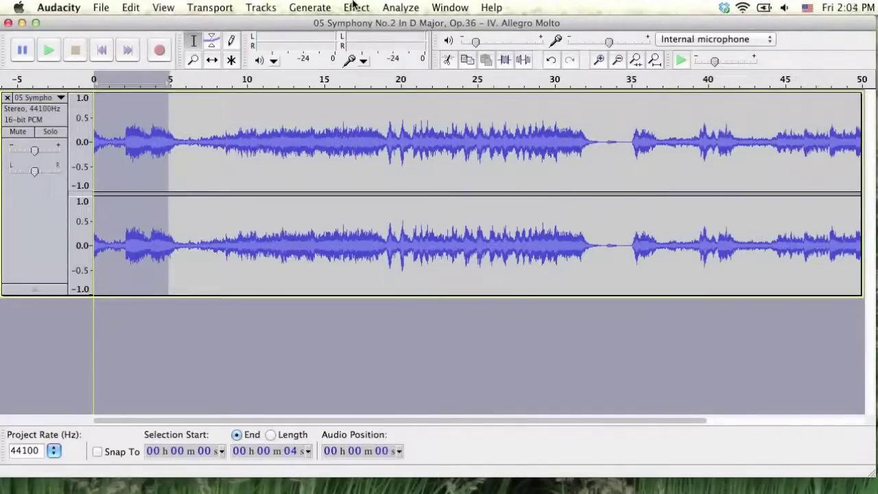
click(356, 7)
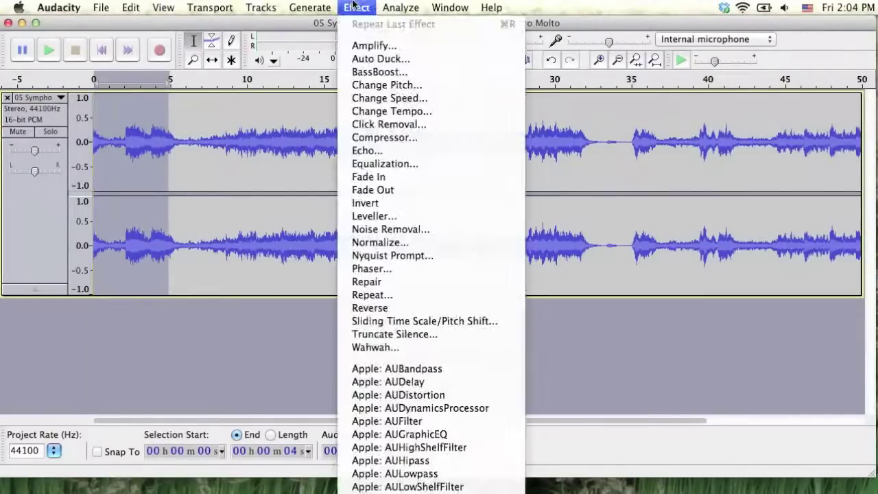
click(366, 178)
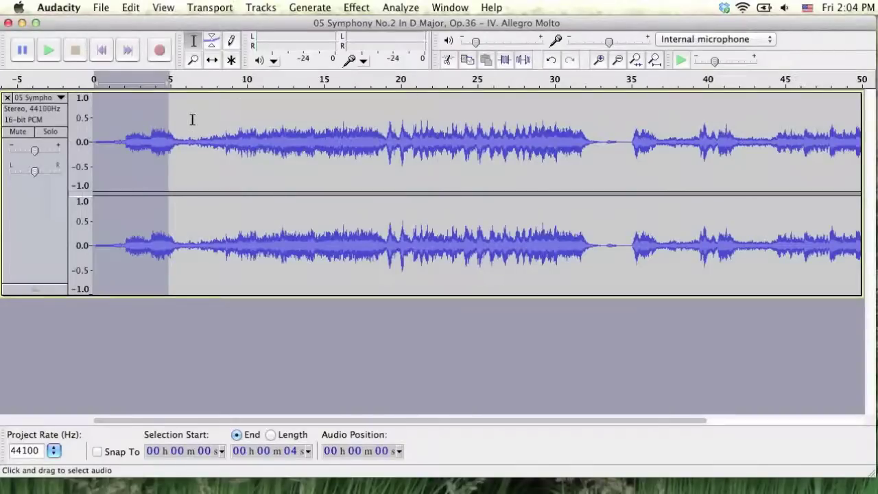
click(130, 109)
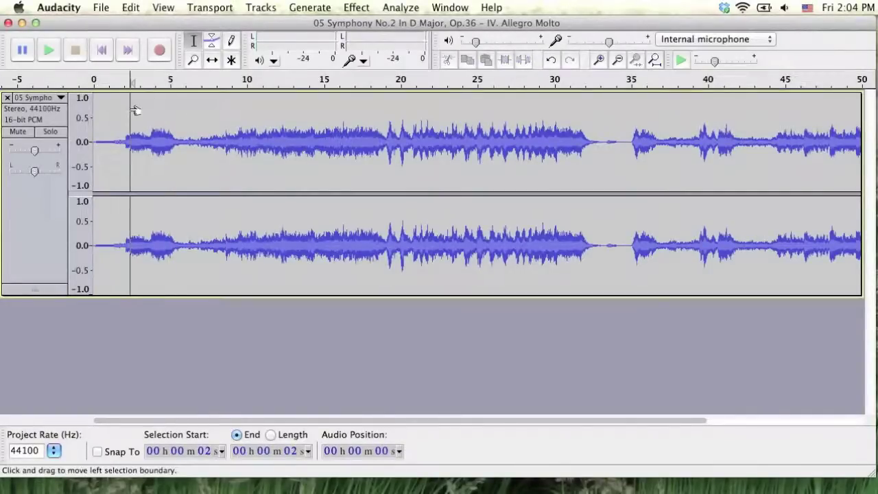
click(92, 51)
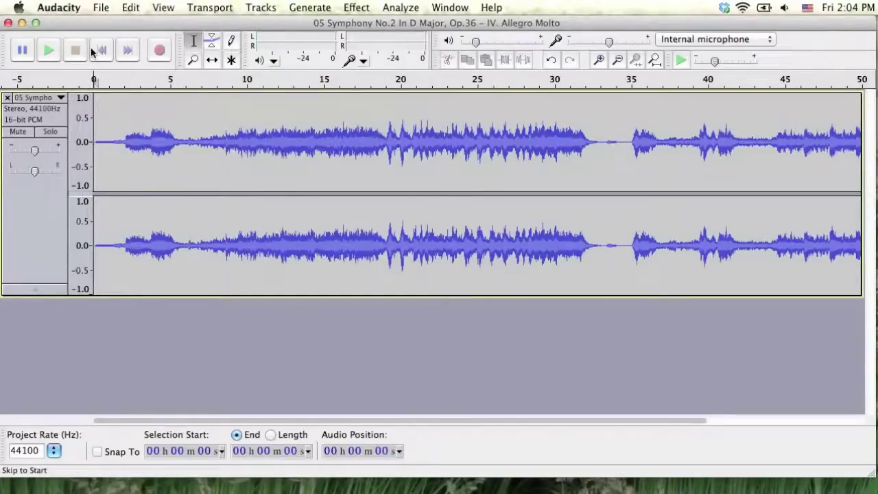
click(48, 54)
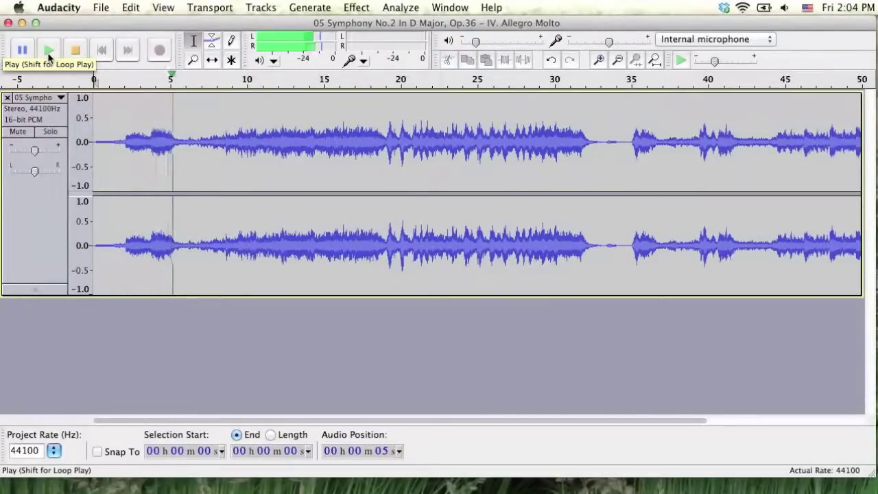
click(48, 55)
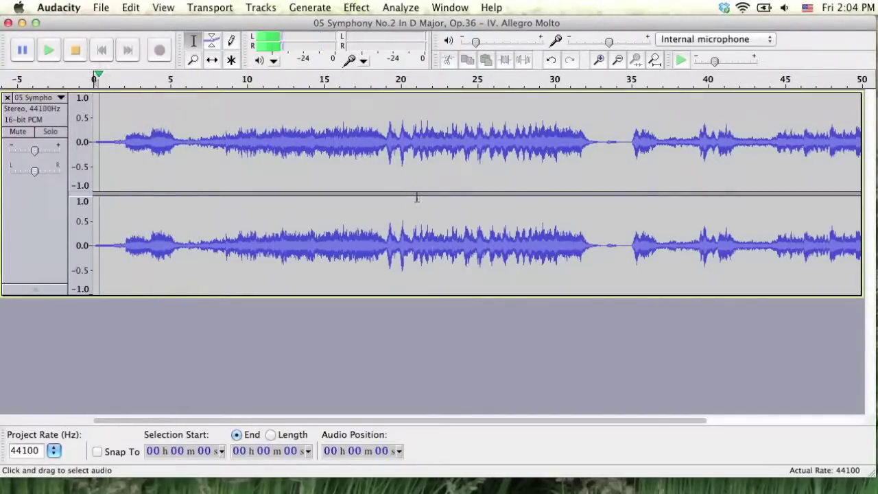
click(75, 49)
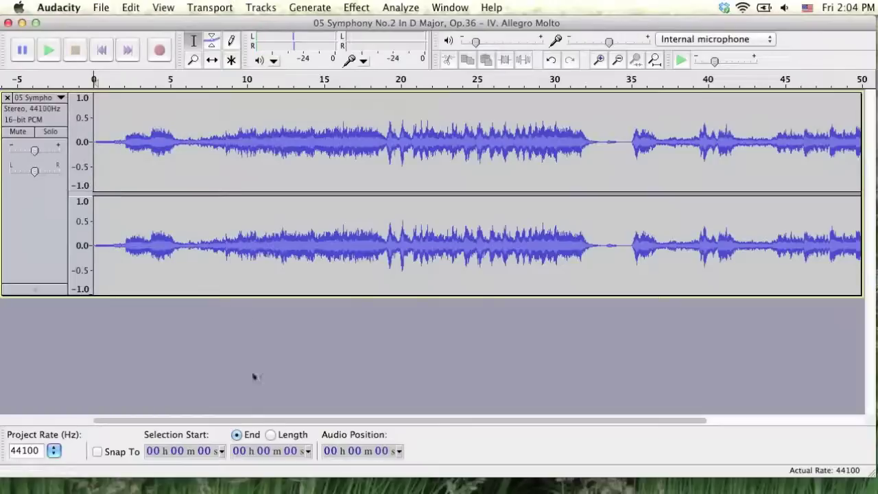
Apply a Fade Out to the final five seconds, 45 s to 50 s
drag(278, 419, 653, 419)
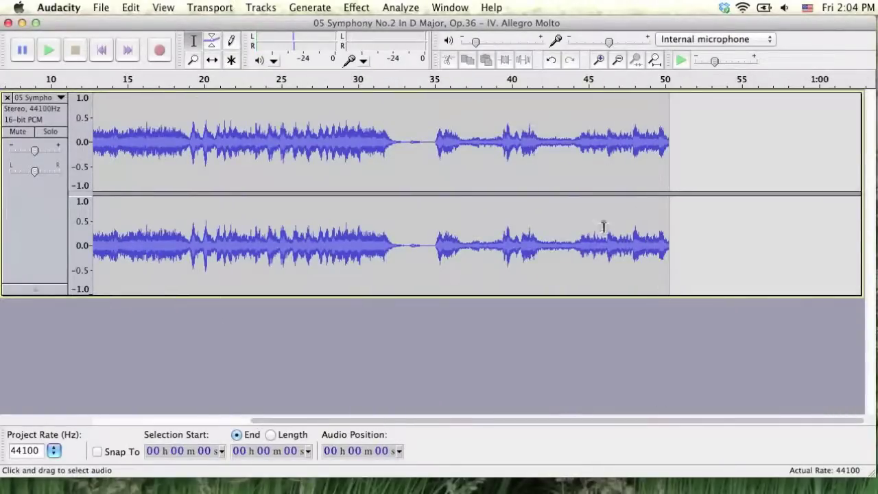
drag(589, 122, 668, 128)
click(357, 7)
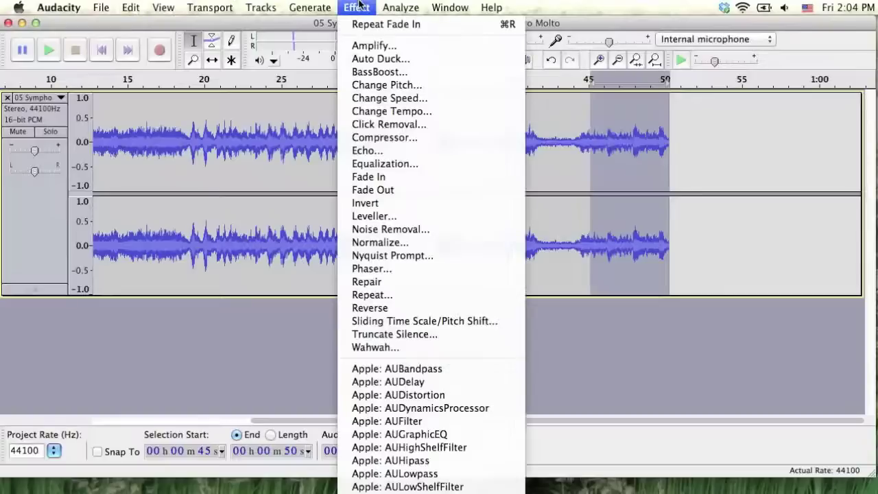
click(377, 193)
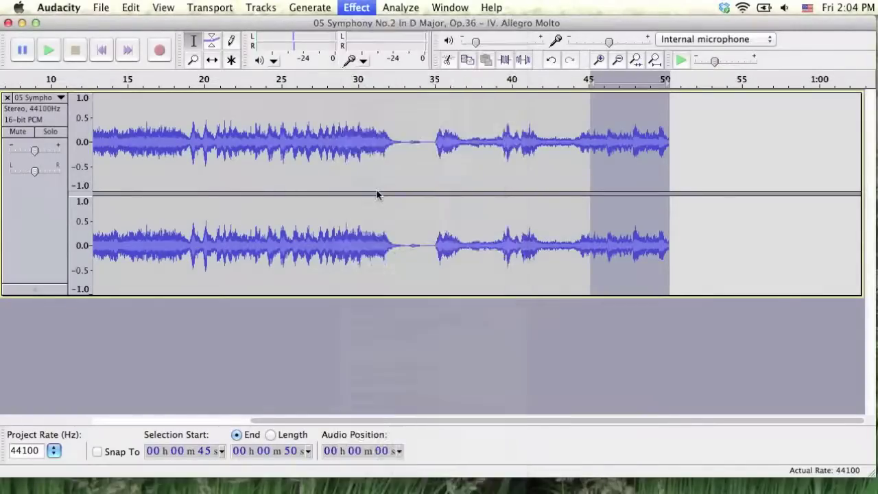
Play back from 44 s to check the fade-out
click(575, 143)
click(50, 50)
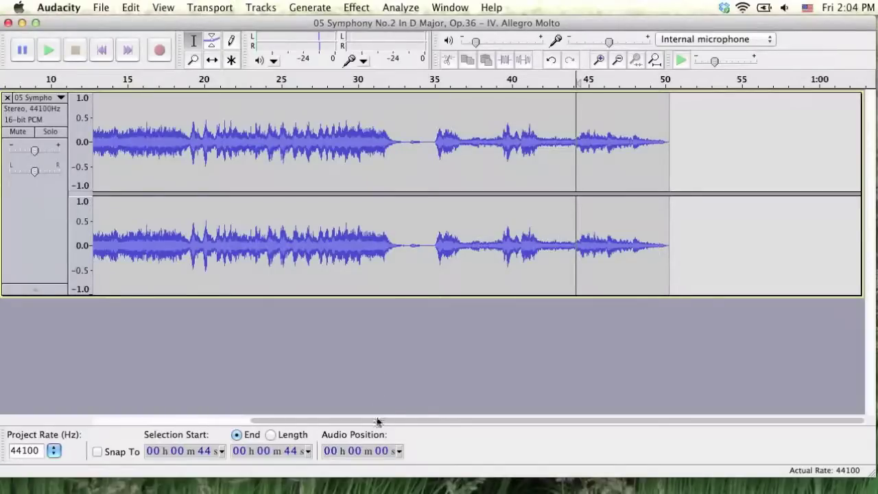
drag(376, 421, 111, 403)
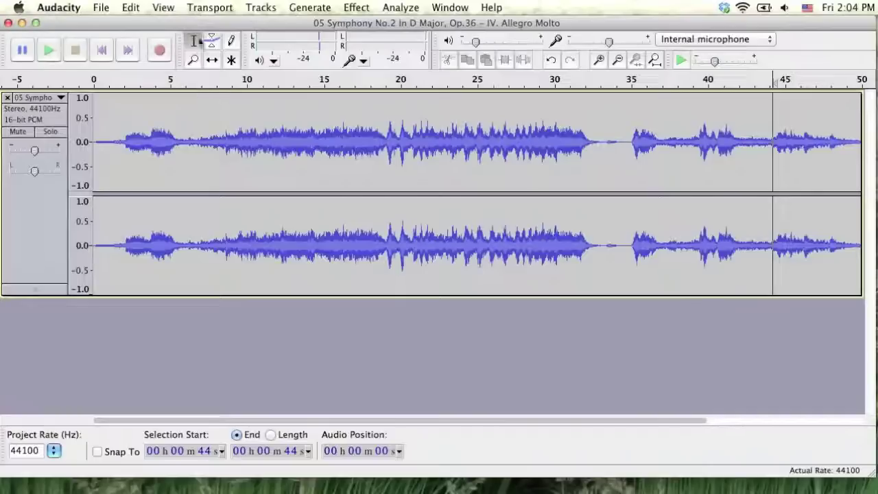
click(102, 7)
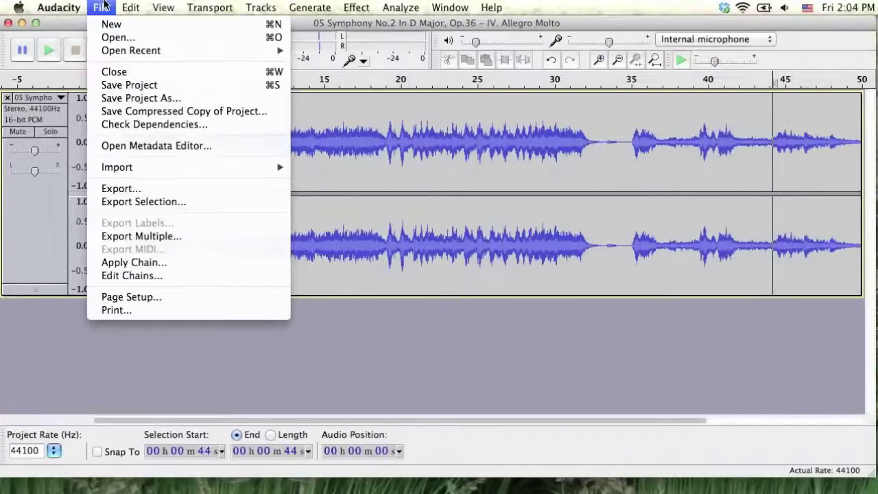
Set up the export as 'Example 1' in WAV signed 16-bit PCM format on the Desktop
click(109, 189)
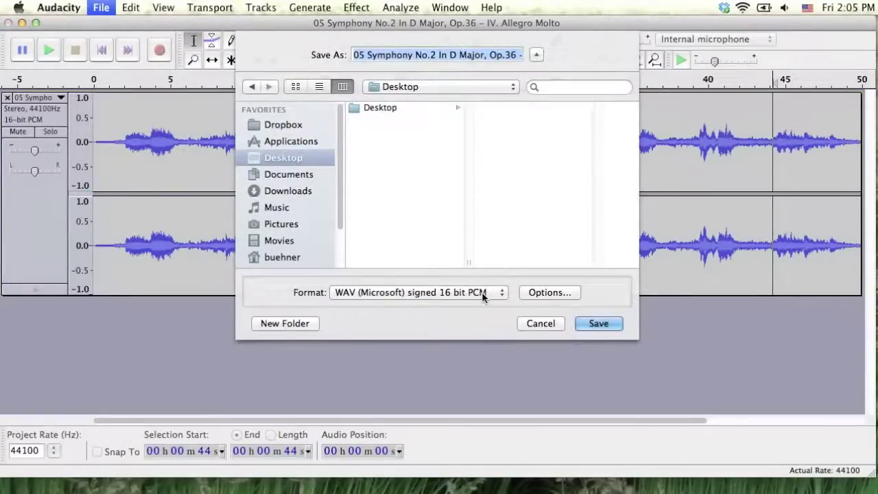
key(BackSpace)
text(E)
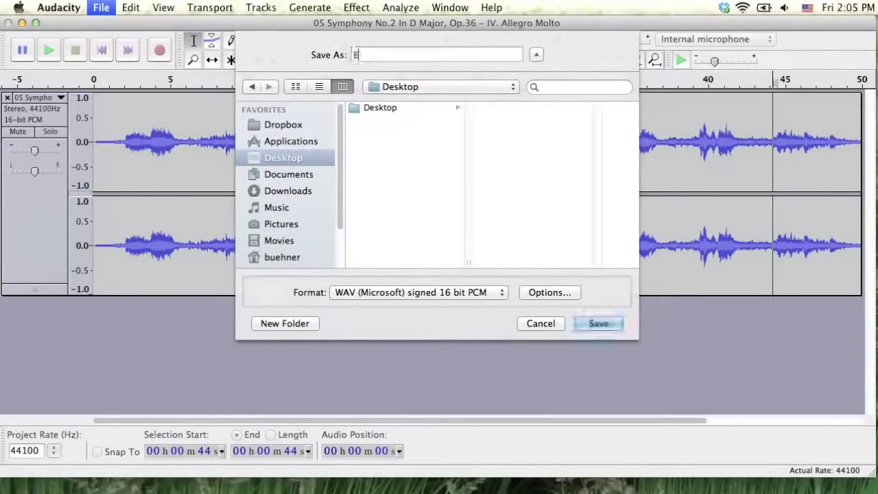
text(xample 1)
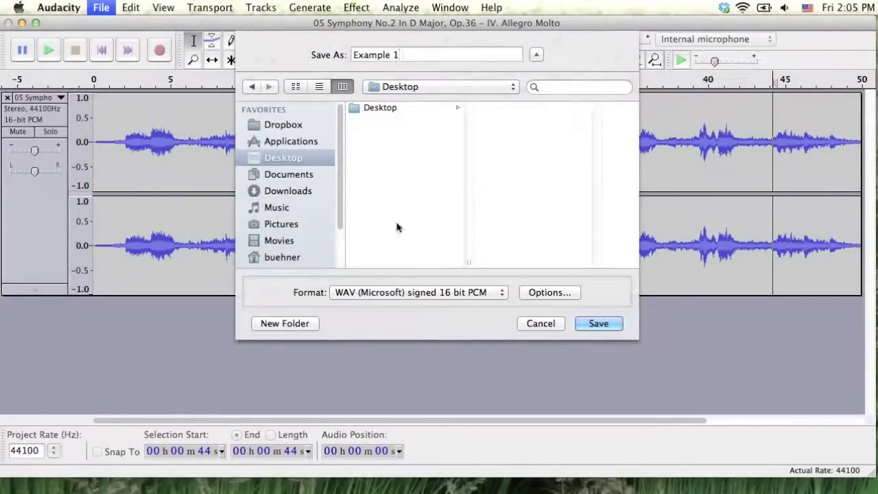
click(388, 293)
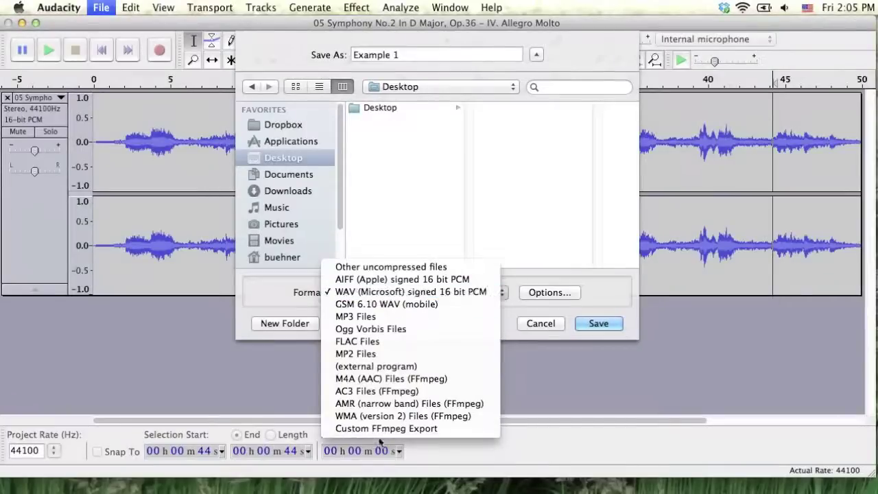
click(398, 294)
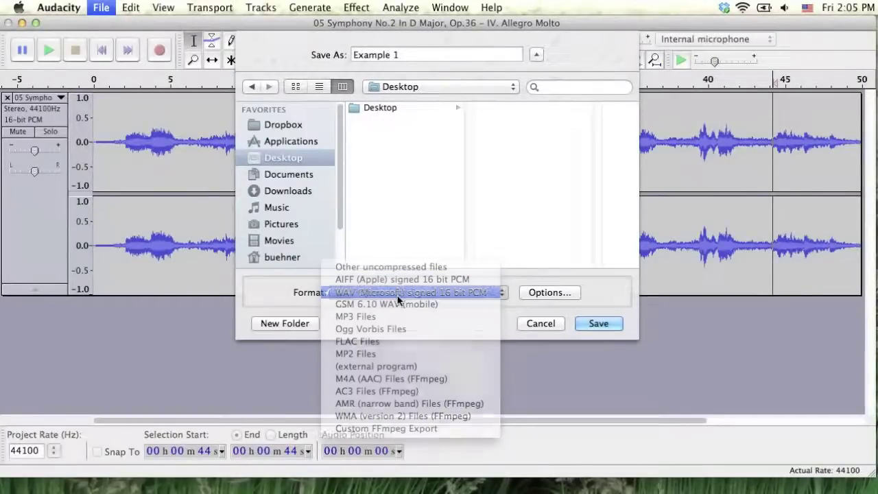
Save the export and empty the Artist Name, Album Title and Full Name tags before confirming
click(603, 324)
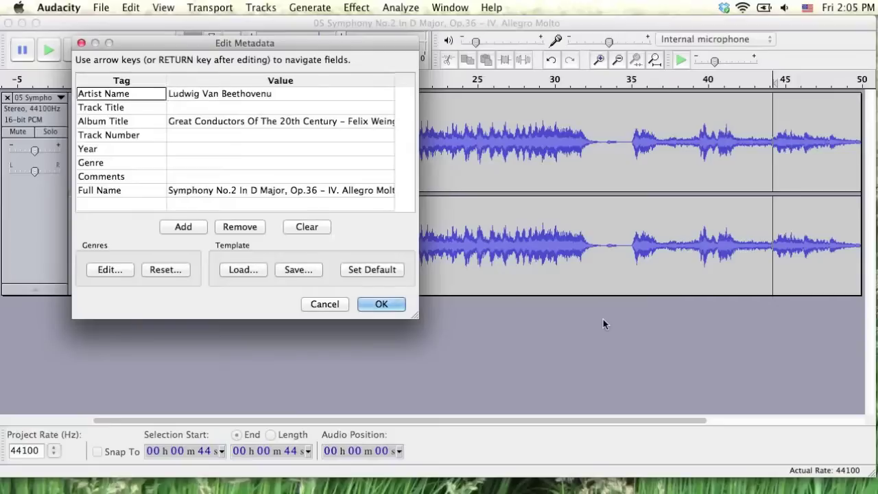
click(338, 97)
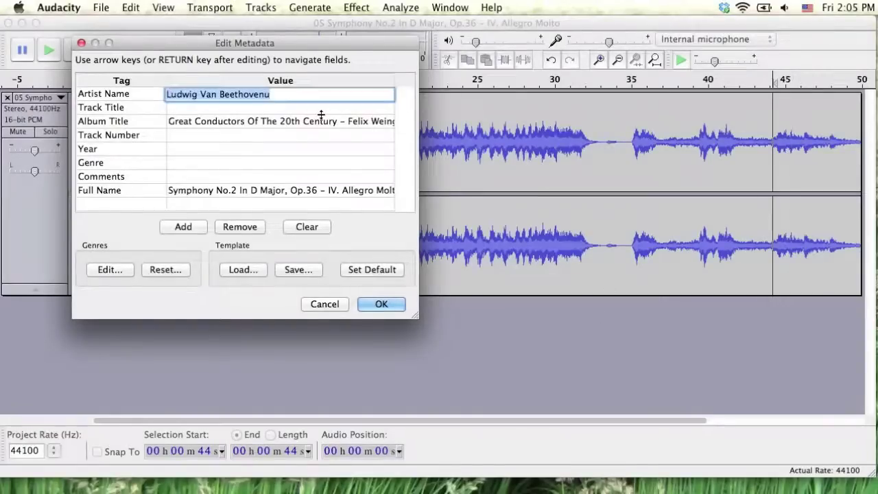
key(BackSpace)
click(315, 120)
key(BackSpace)
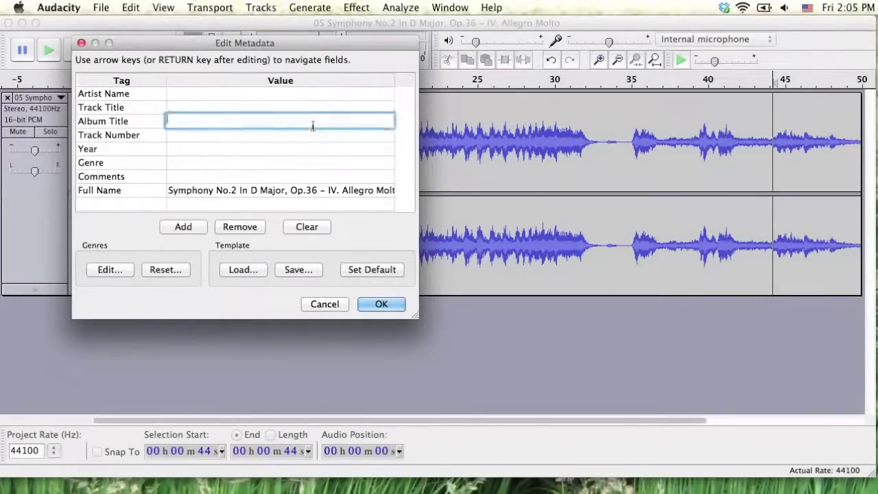
click(287, 195)
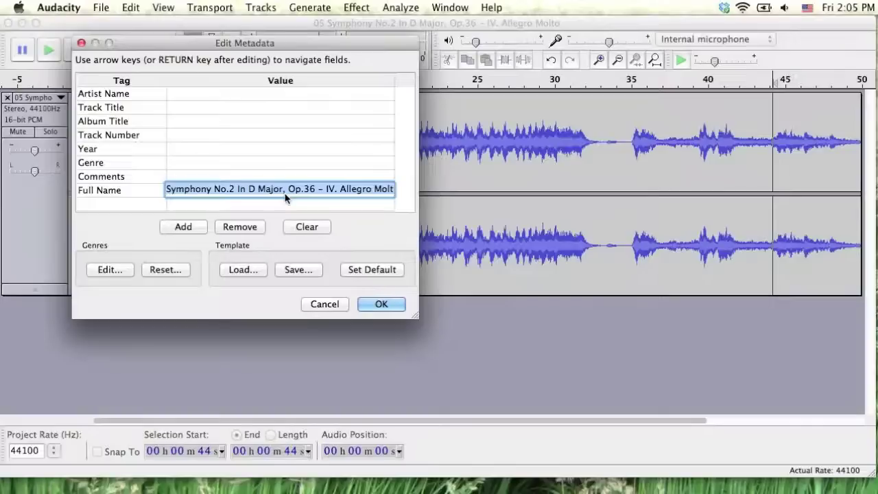
key(BackSpace)
click(377, 309)
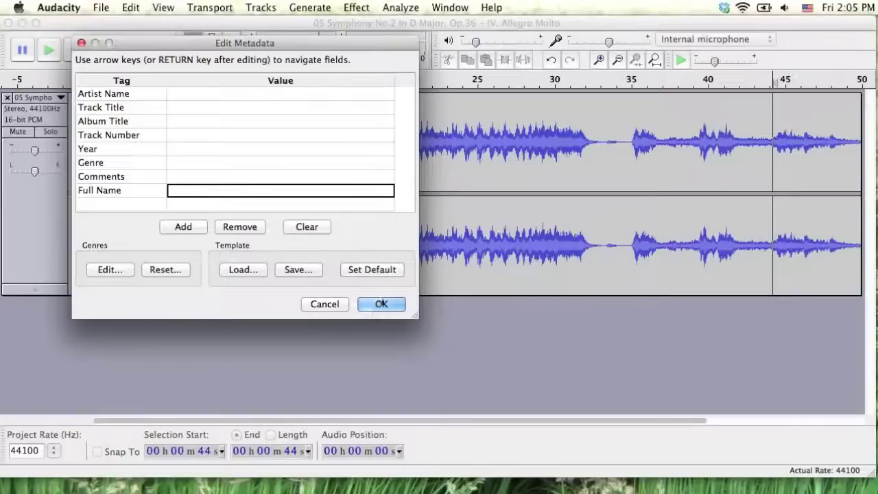
click(381, 305)
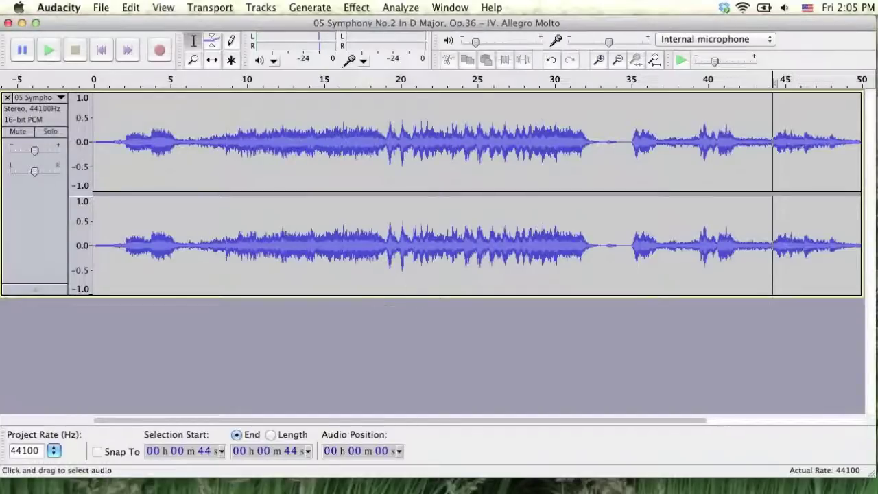
Minimise Audacity, move Example 1.wav up-left on the desktop, and briefly preview it
click(21, 23)
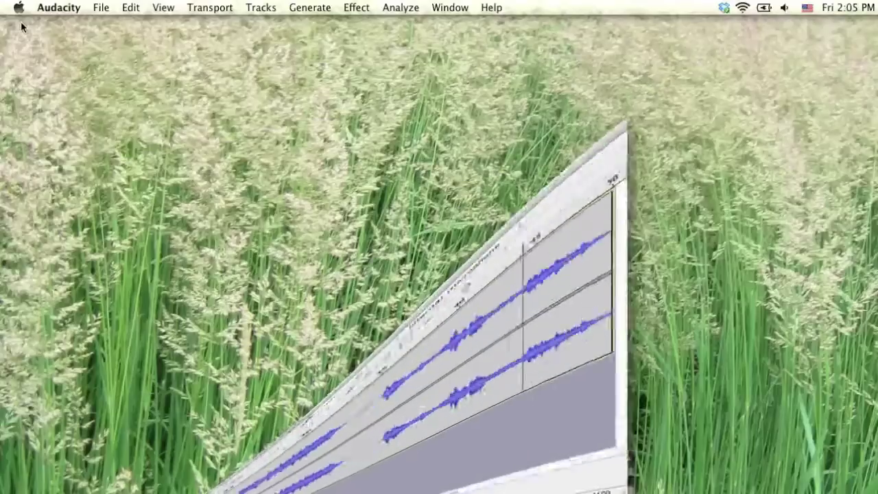
drag(220, 138, 125, 109)
click(134, 118)
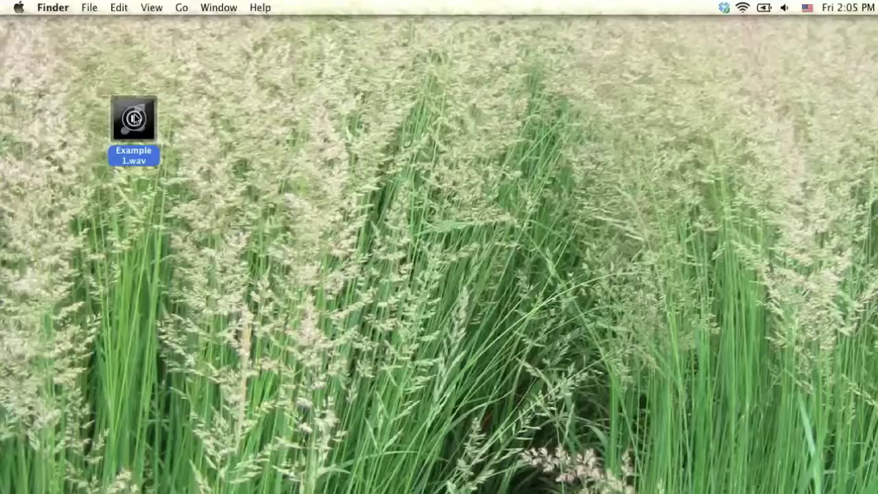
click(135, 118)
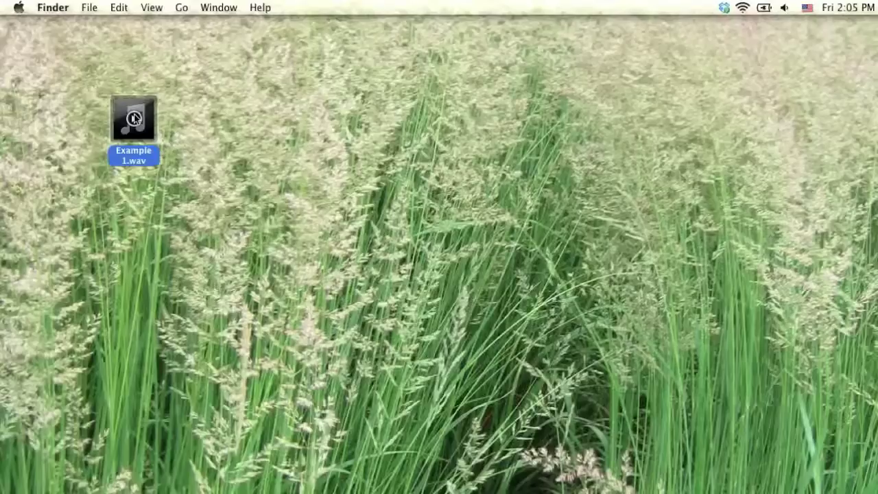